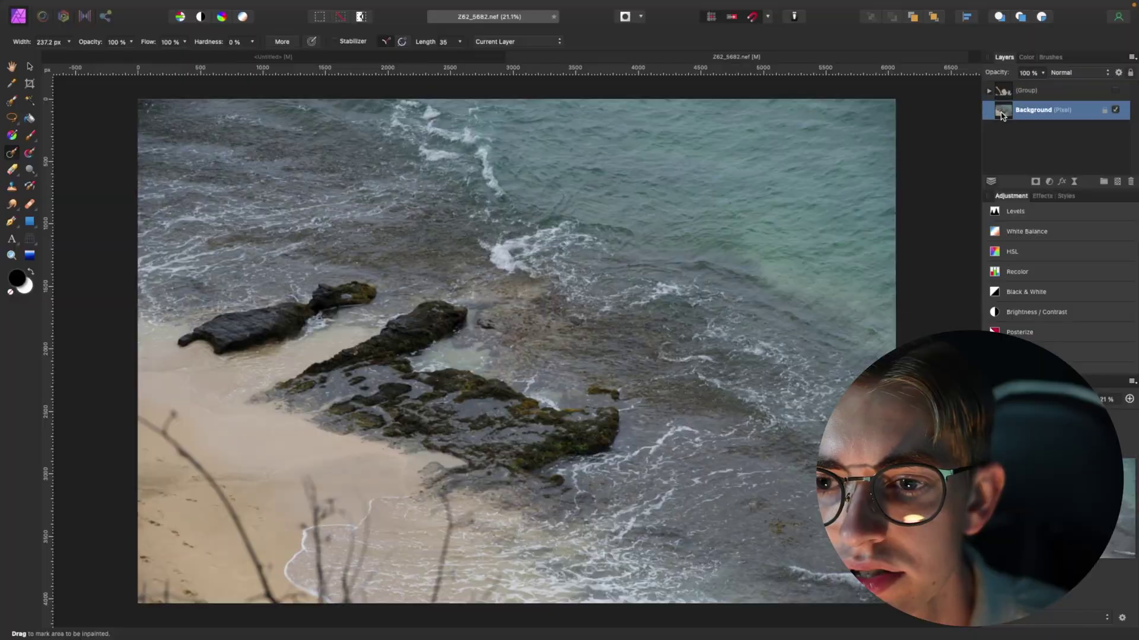
Add a blank Pixel layer and open the Inpainting Brush's Current Layer sampling dropdown
{"action": "left_click", "coordinate": [1116, 91]}
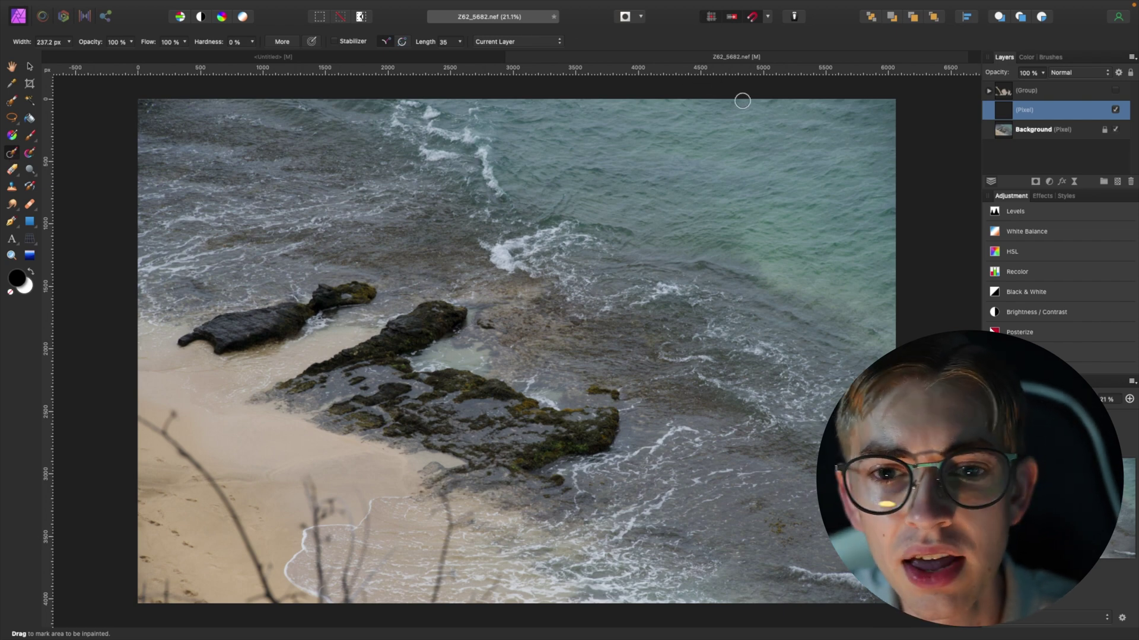
{"action": "left_click", "coordinate": [523, 42]}
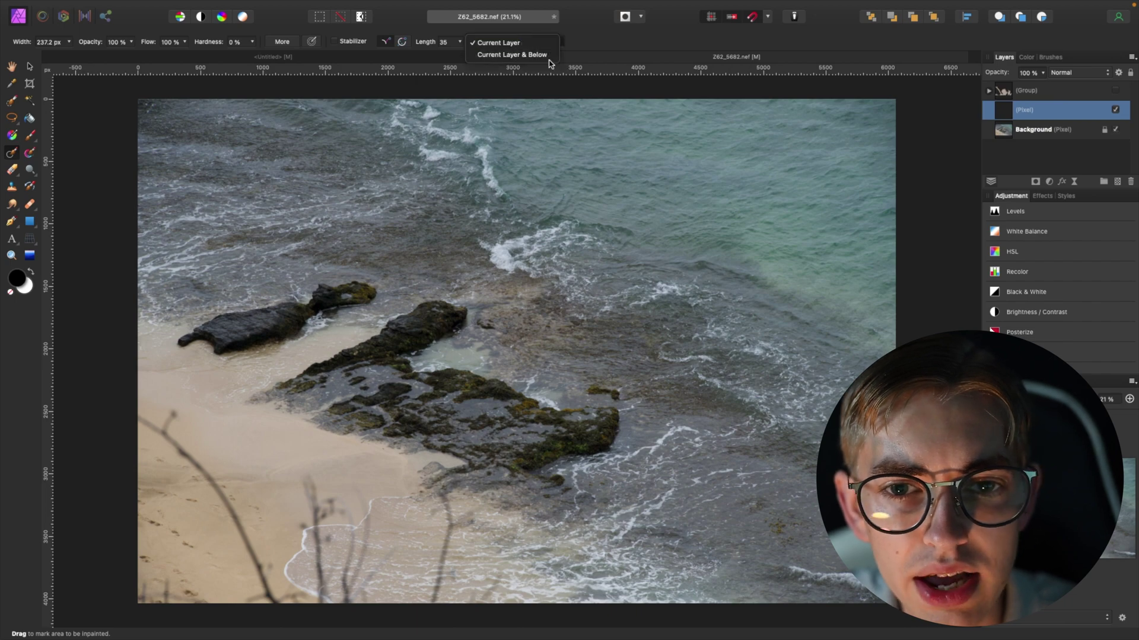
Sample Current Layer & Below and inpaint away the long branch on the left sand
{"action": "left_click", "coordinate": [525, 54]}
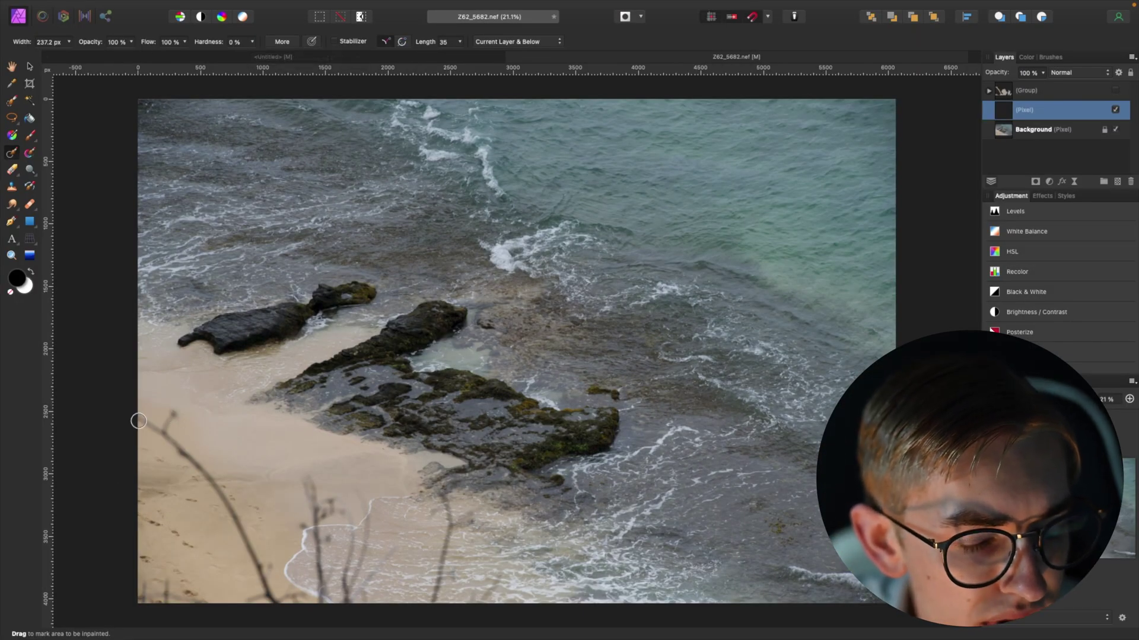
{"action": "left_click_drag", "start_coordinate": [139, 417], "coordinate": [219, 489]}
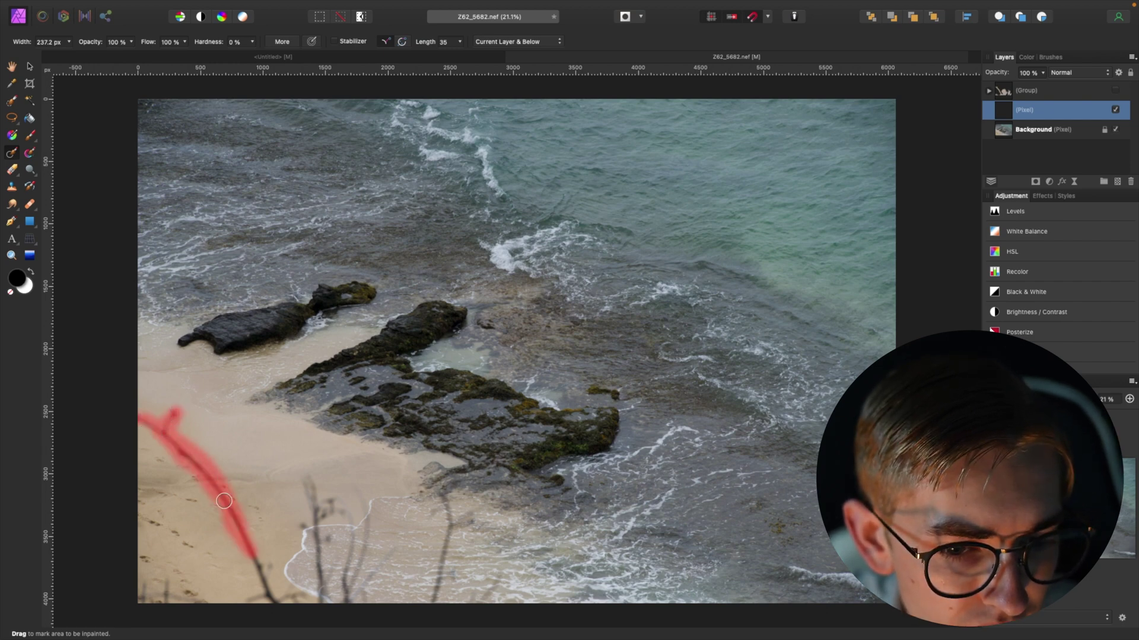
{"action": "left_click_drag", "start_coordinate": [170, 434], "coordinate": [303, 596]}
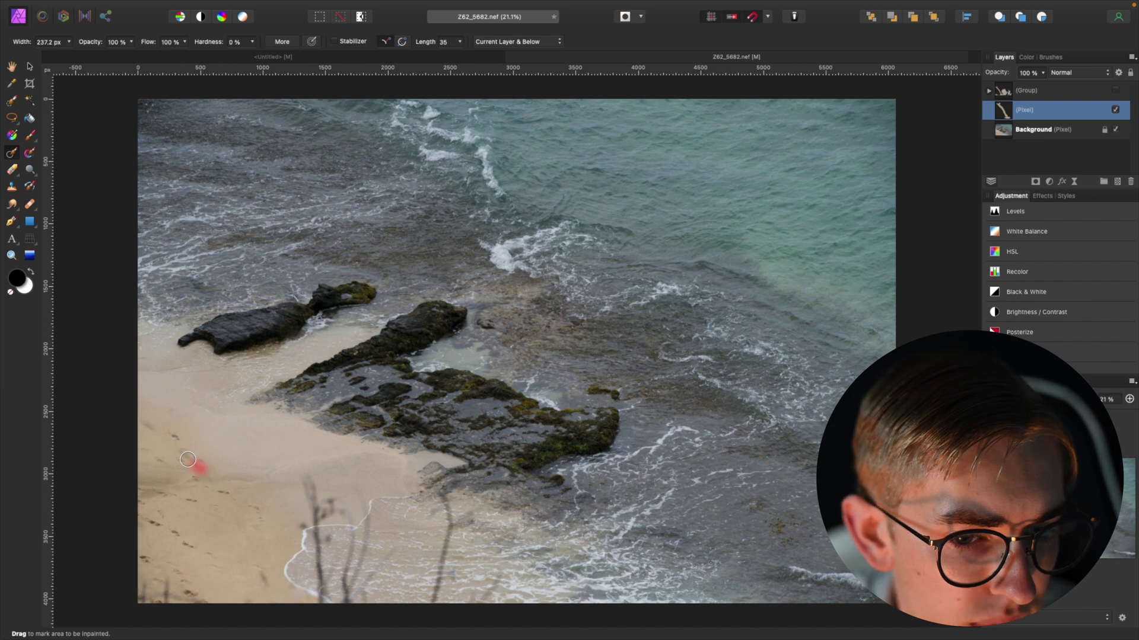
{"action": "left_click_drag", "start_coordinate": [155, 431], "coordinate": [154, 431]}
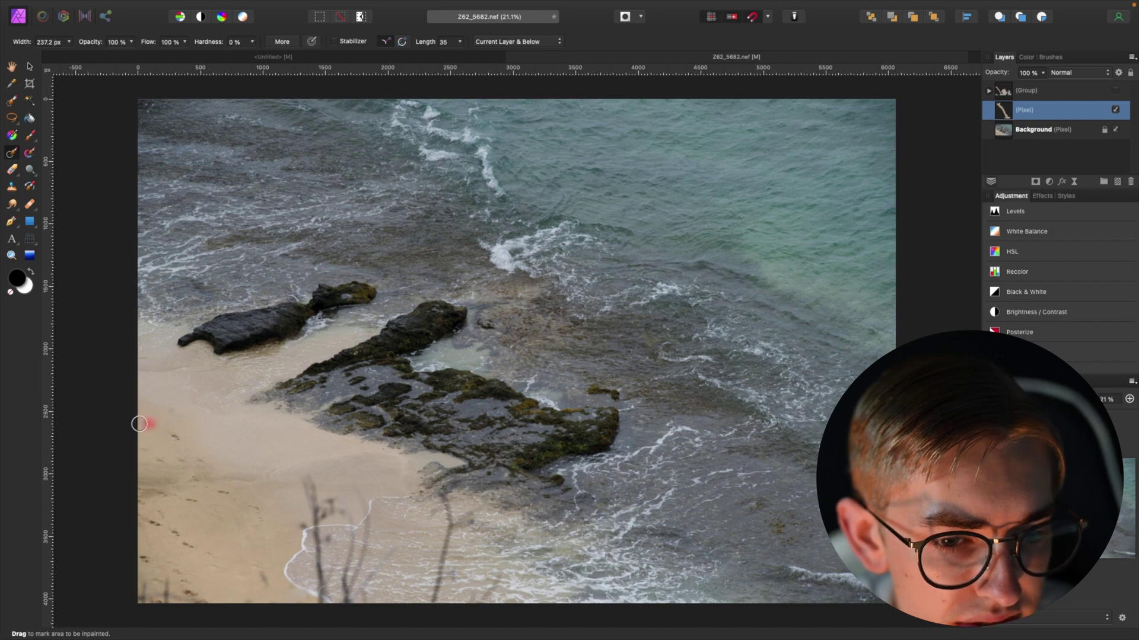
Inpaint the branch remnants along the bottom-left corner, bottom edge and bottom centre
{"action": "mouse_move", "coordinate": [272, 567]}
{"action": "left_mouse_down"}
{"action": "mouse_move", "coordinate": [254, 597]}
{"action": "mouse_move", "coordinate": [145, 583]}
{"action": "left_mouse_up"}
{"action": "mouse_move", "coordinate": [437, 491]}
{"action": "left_mouse_down"}
{"action": "mouse_move", "coordinate": [432, 598]}
{"action": "mouse_move", "coordinate": [475, 518]}
{"action": "left_mouse_up"}
{"action": "left_click_drag", "start_coordinate": [462, 570], "coordinate": [481, 592]}
{"action": "mouse_move", "coordinate": [395, 550]}
{"action": "left_mouse_down"}
{"action": "mouse_move", "coordinate": [364, 601]}
{"action": "mouse_move", "coordinate": [356, 484]}
{"action": "left_mouse_up"}
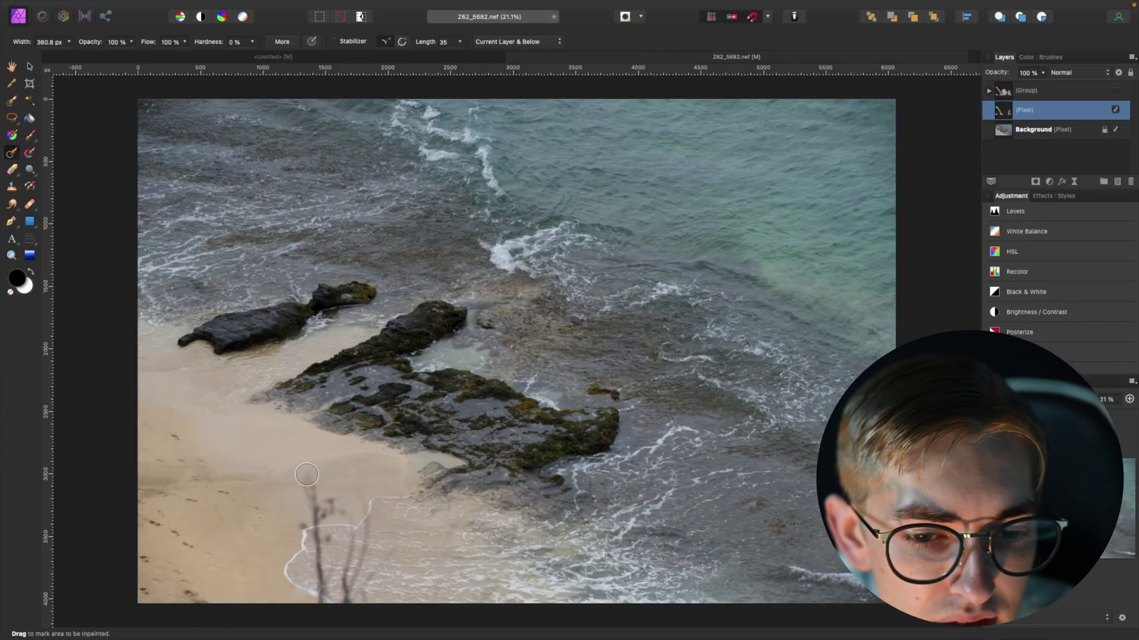
Inpaint the remaining branches near the shoreline, then undo the last fill
{"action": "mouse_move", "coordinate": [305, 482]}
{"action": "left_mouse_down"}
{"action": "mouse_move", "coordinate": [321, 602]}
{"action": "mouse_move", "coordinate": [338, 495]}
{"action": "left_mouse_up"}
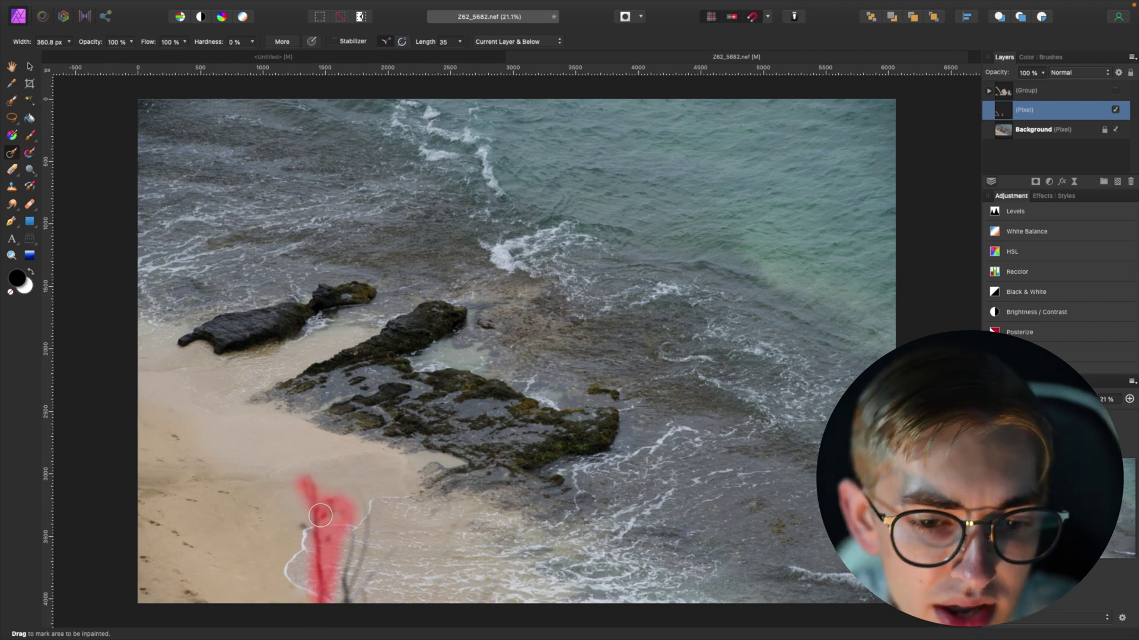
{"action": "left_click_drag", "start_coordinate": [302, 529], "coordinate": [314, 532]}
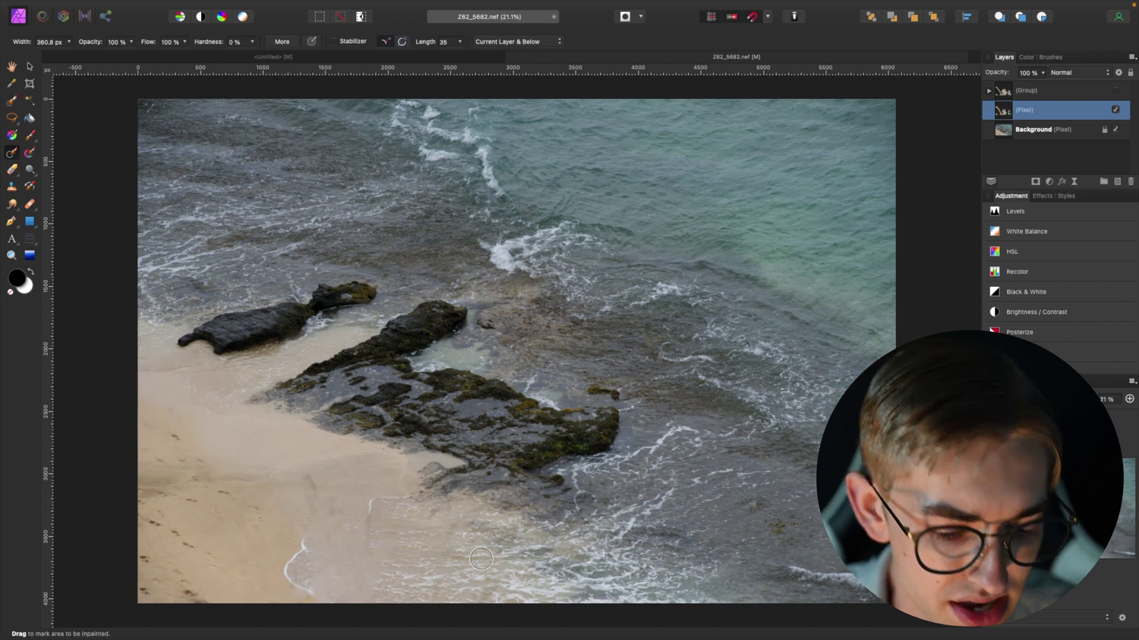
{"action": "key", "text": "ctrl+z"}
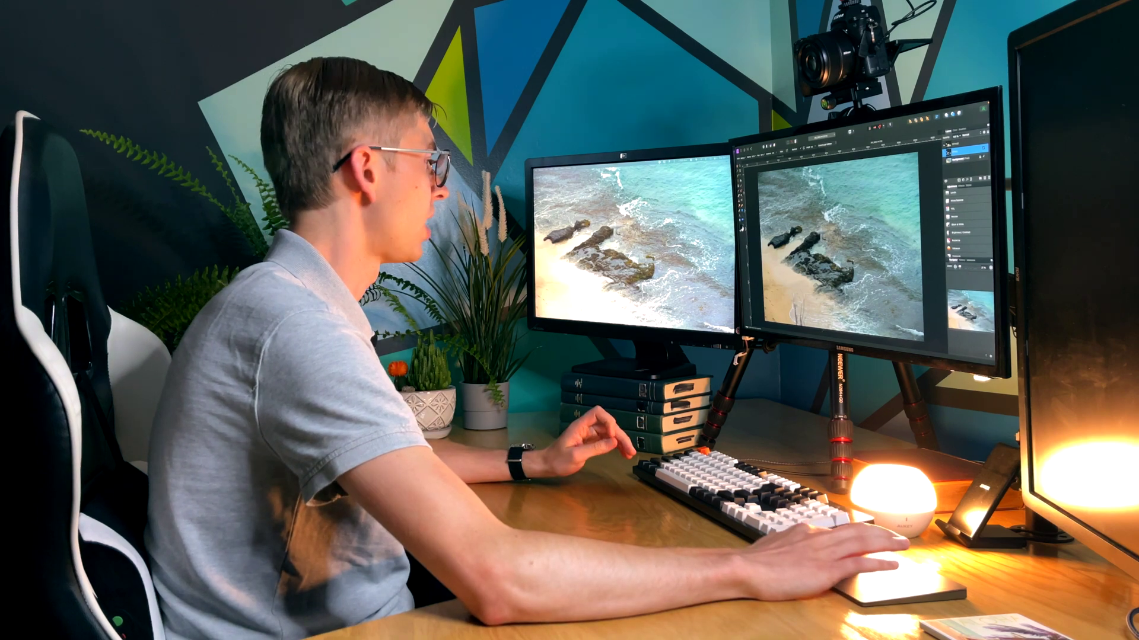
Inpaint the dry branches lower on the sand again until they are gone
{"action": "left_click_drag", "start_coordinate": [792, 317], "coordinate": [797, 304]}
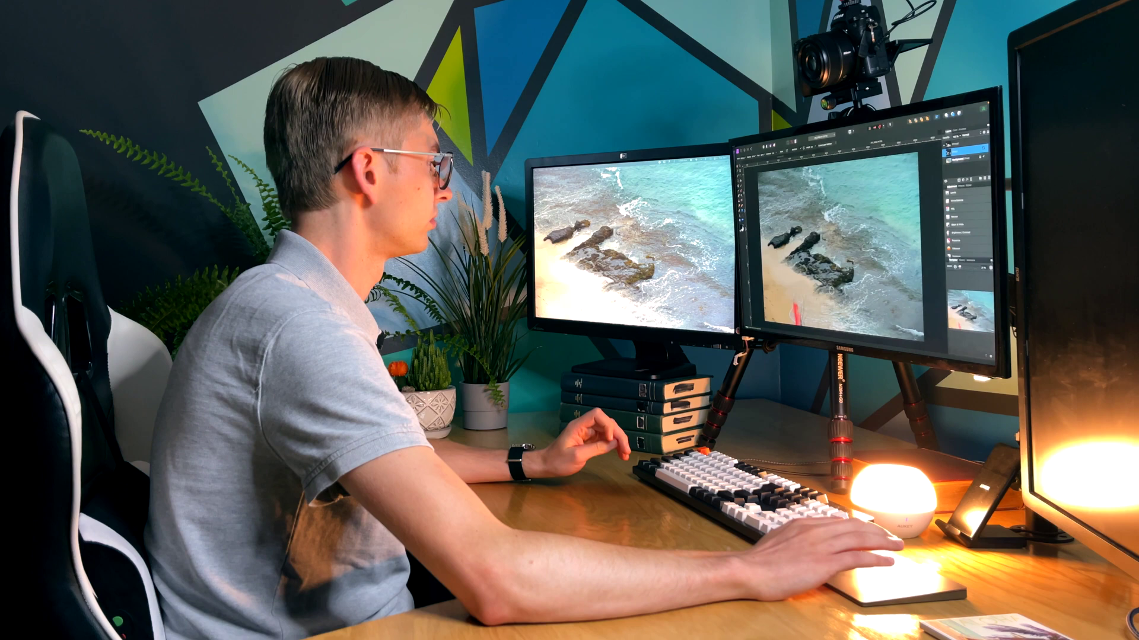
{"action": "left_click_drag", "start_coordinate": [800, 305], "coordinate": [802, 322]}
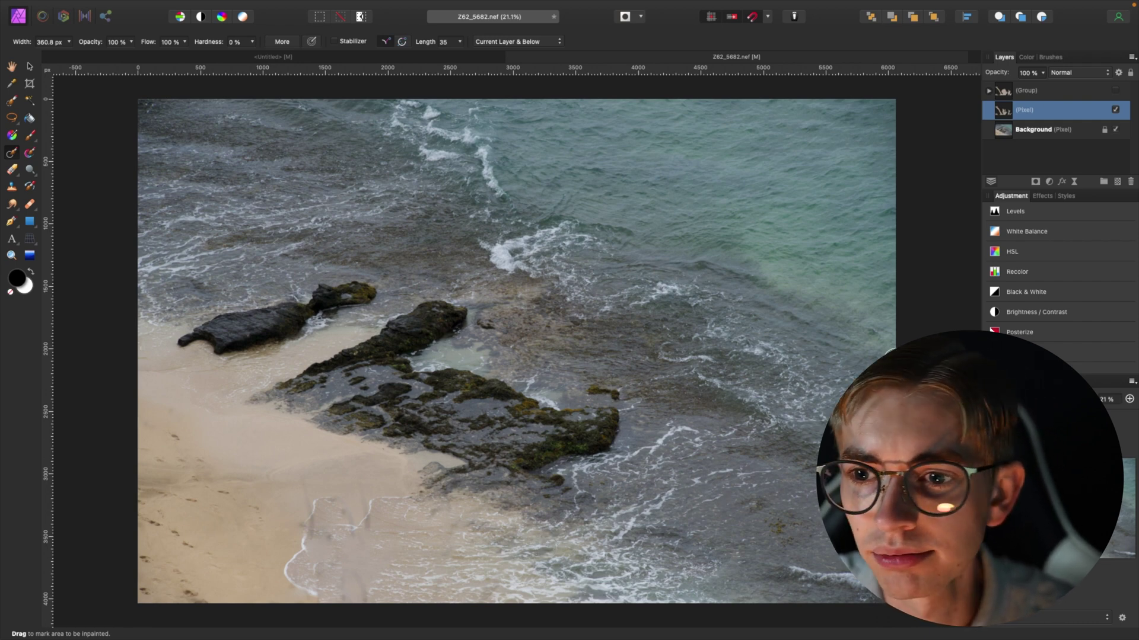
Add a second pixel layer above the inpainted one and switch to the Clone Brush Tool
{"action": "left_click", "coordinate": [1117, 182]}
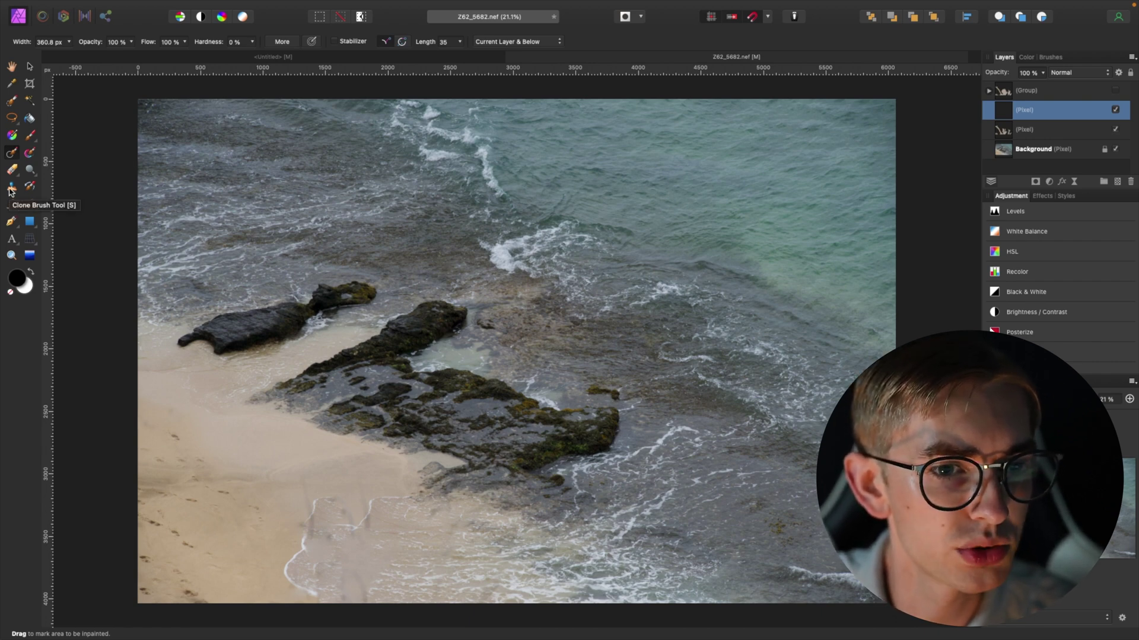
{"action": "left_click", "coordinate": [11, 189]}
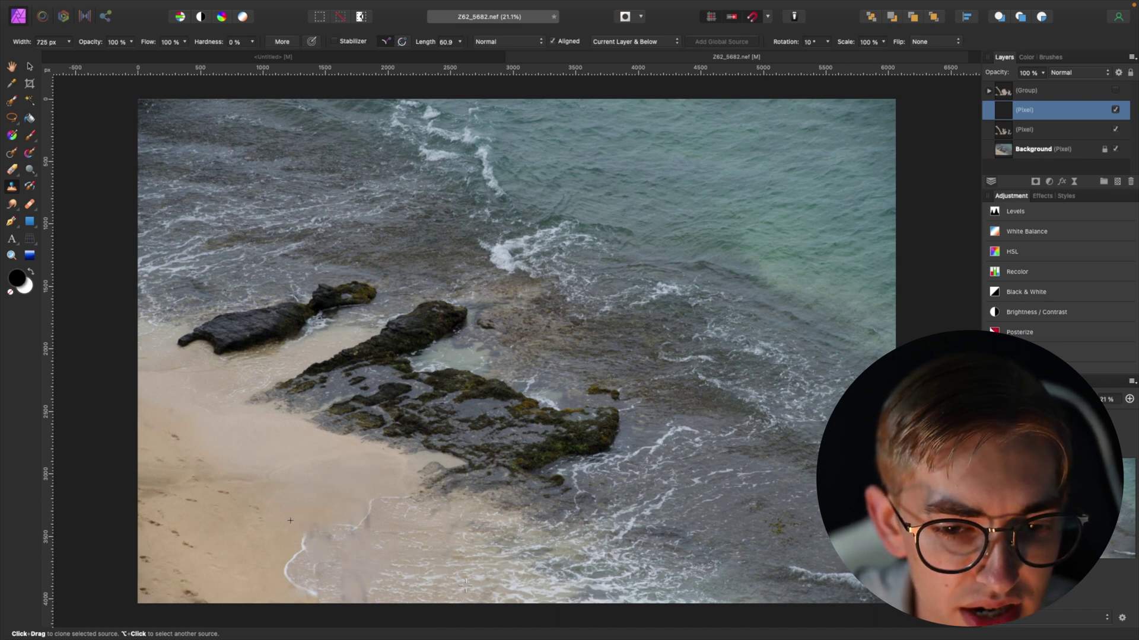
Clone sand and foam over the lower-left shoreline, adjusting the source rotation with Shift+Left
{"action": "left_click_drag", "start_coordinate": [290, 520], "coordinate": [359, 579]}
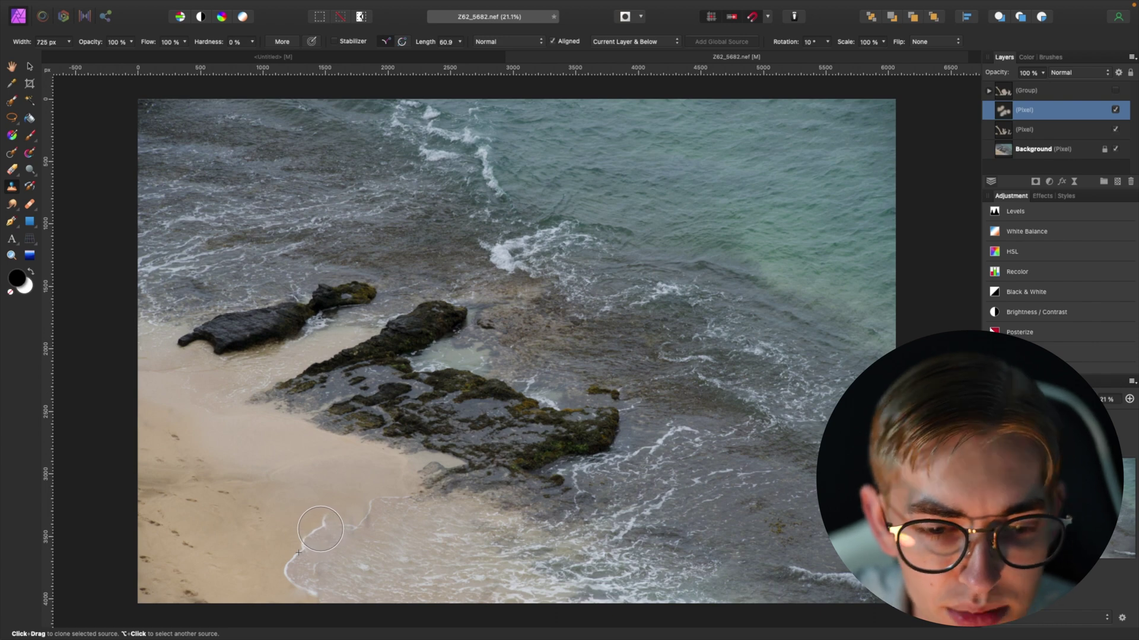
{"action": "scroll", "coordinate": [321, 529], "scroll_direction": "up", "scroll_amount": 3}
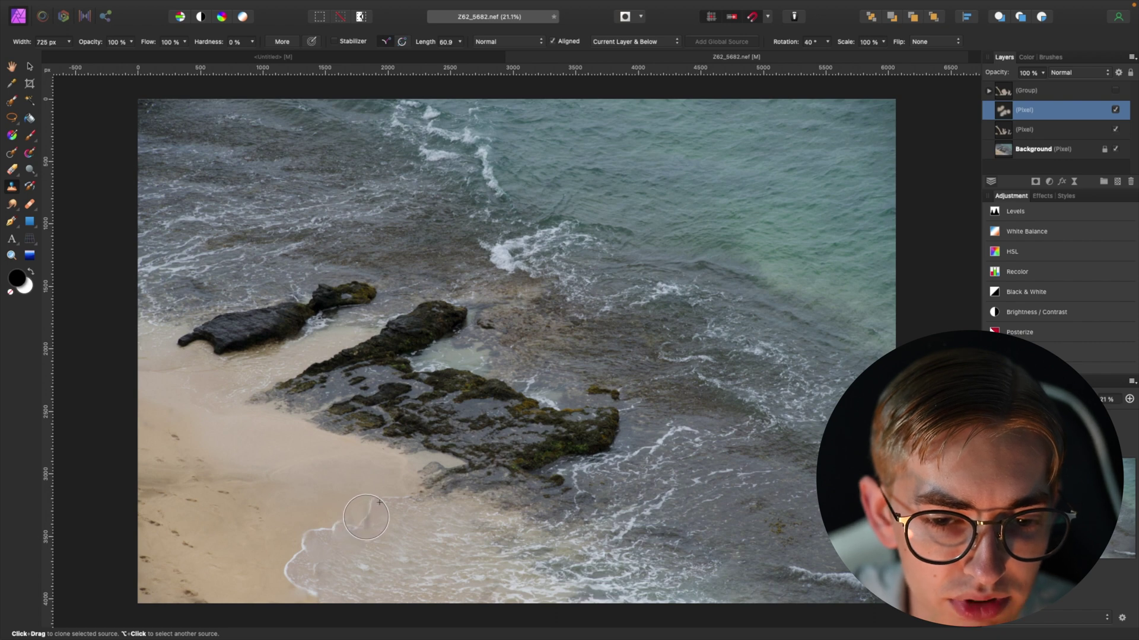
{"action": "key", "text": "shift+Left"}
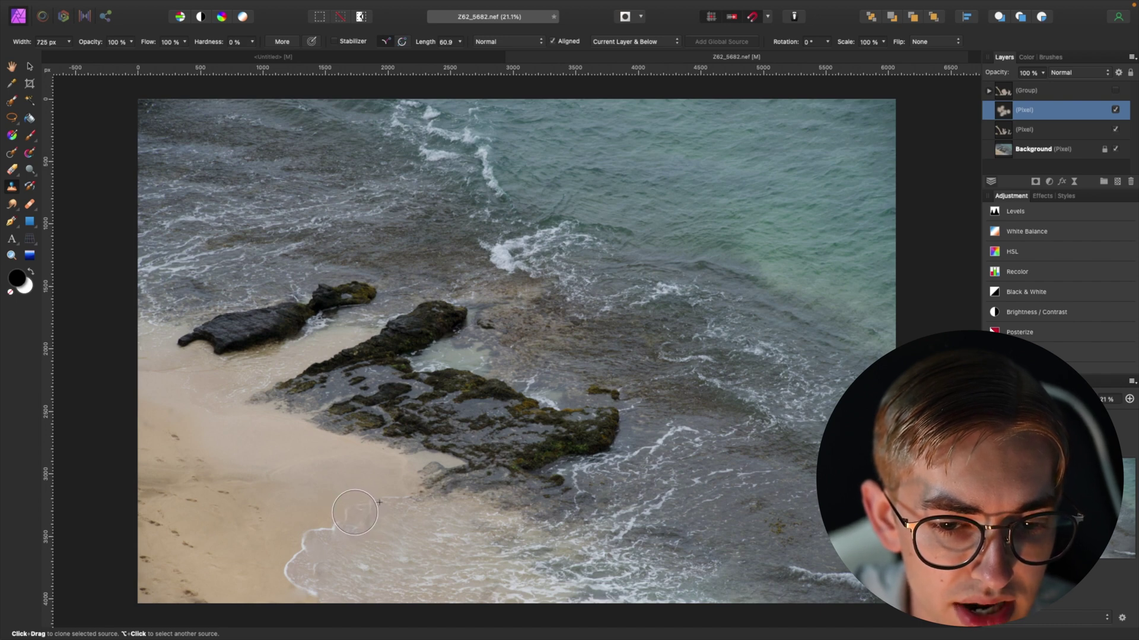
{"action": "key", "text": "shift+Left"}
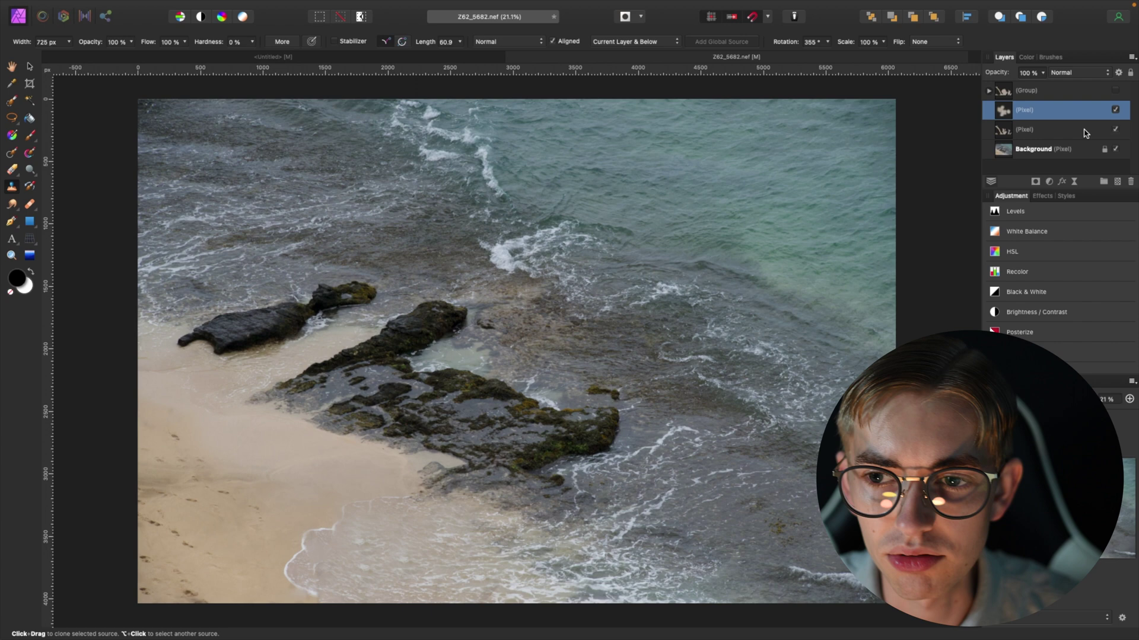
Group the two retouching layers, then toggle the group on and off, ending visible
{"action": "left_click", "coordinate": [1083, 133], "text": "shift"}
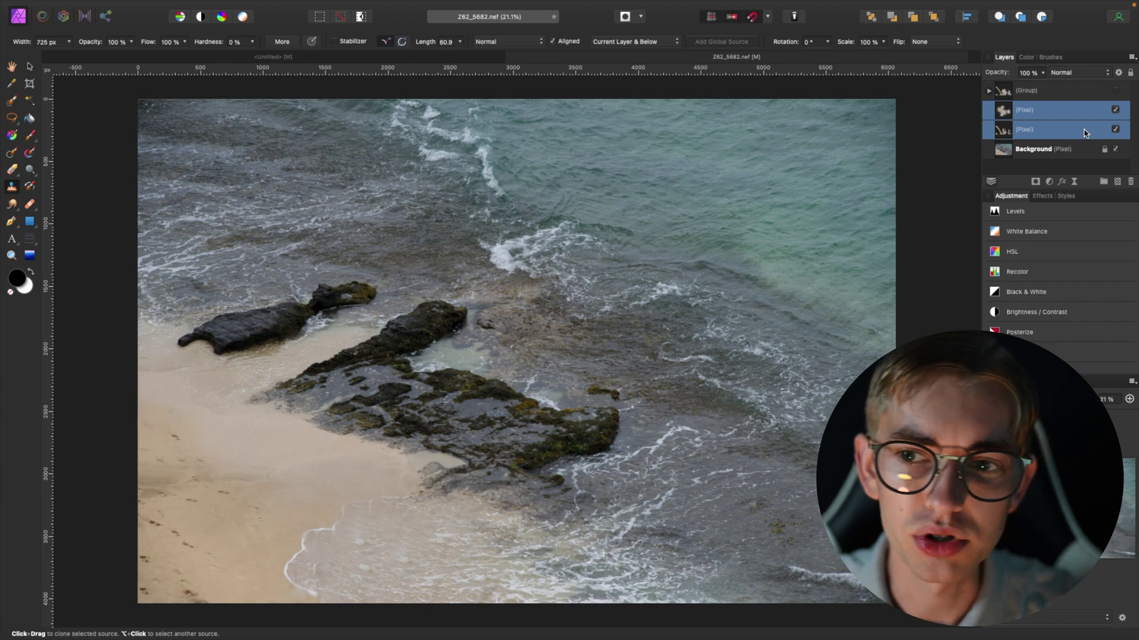
{"action": "key", "text": "ctrl+g"}
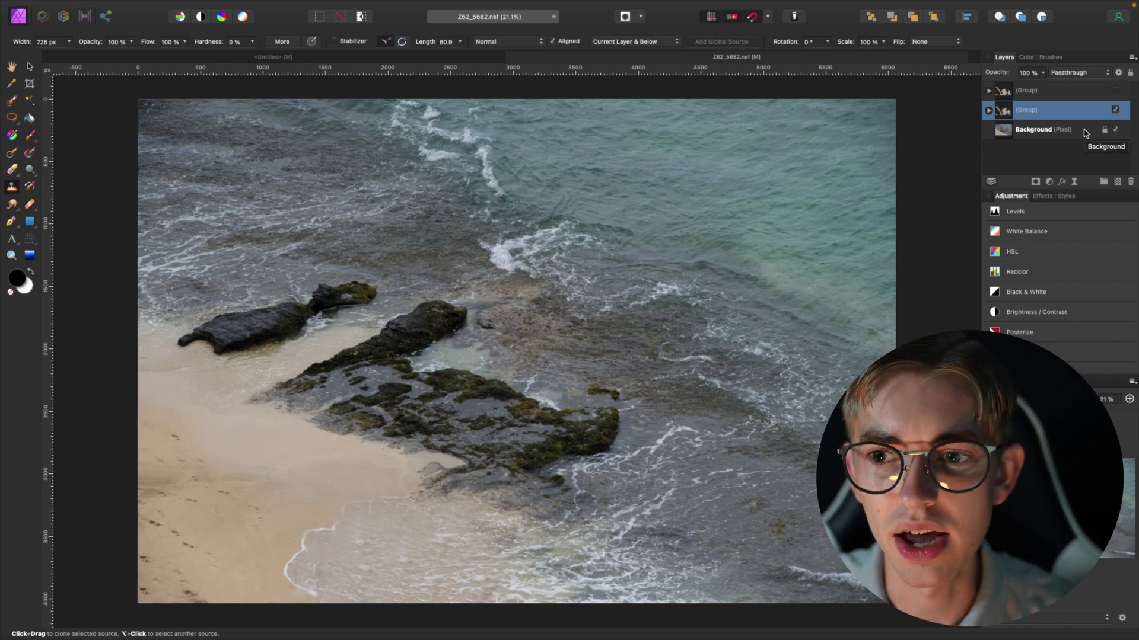
{"action": "left_click", "coordinate": [1115, 111]}
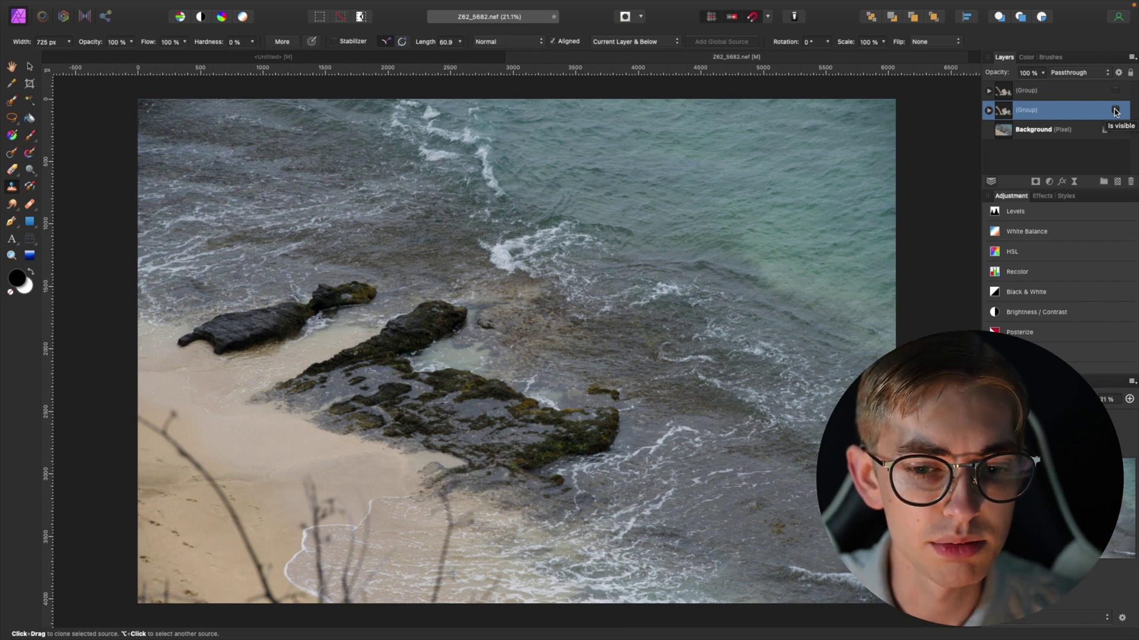
{"action": "left_click", "coordinate": [1114, 110]}
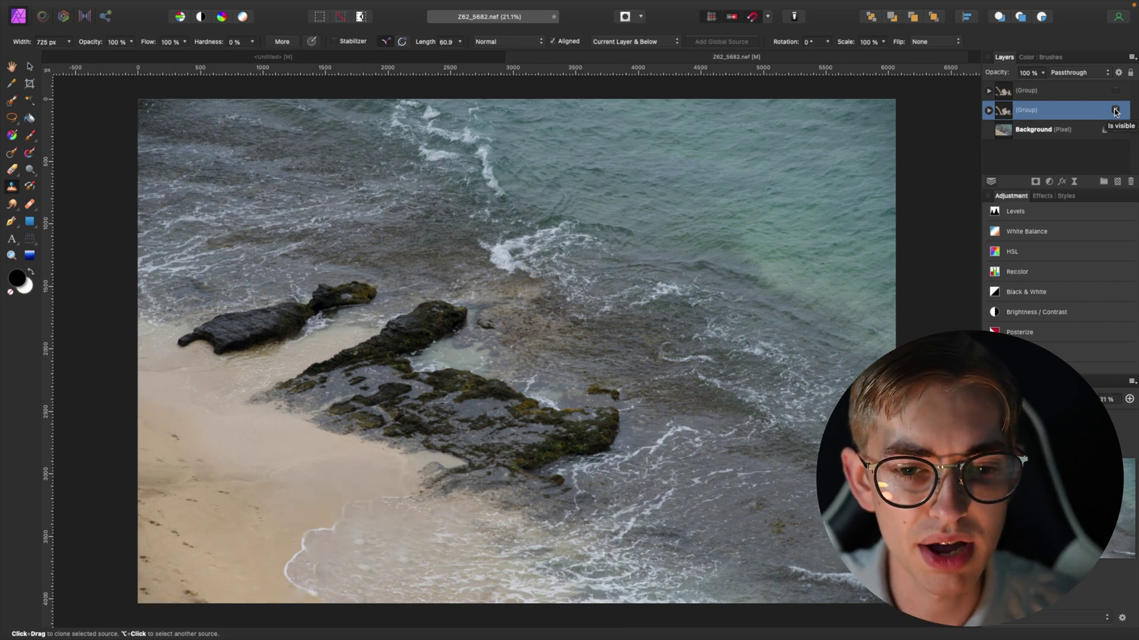
{"action": "left_click", "coordinate": [1114, 110]}
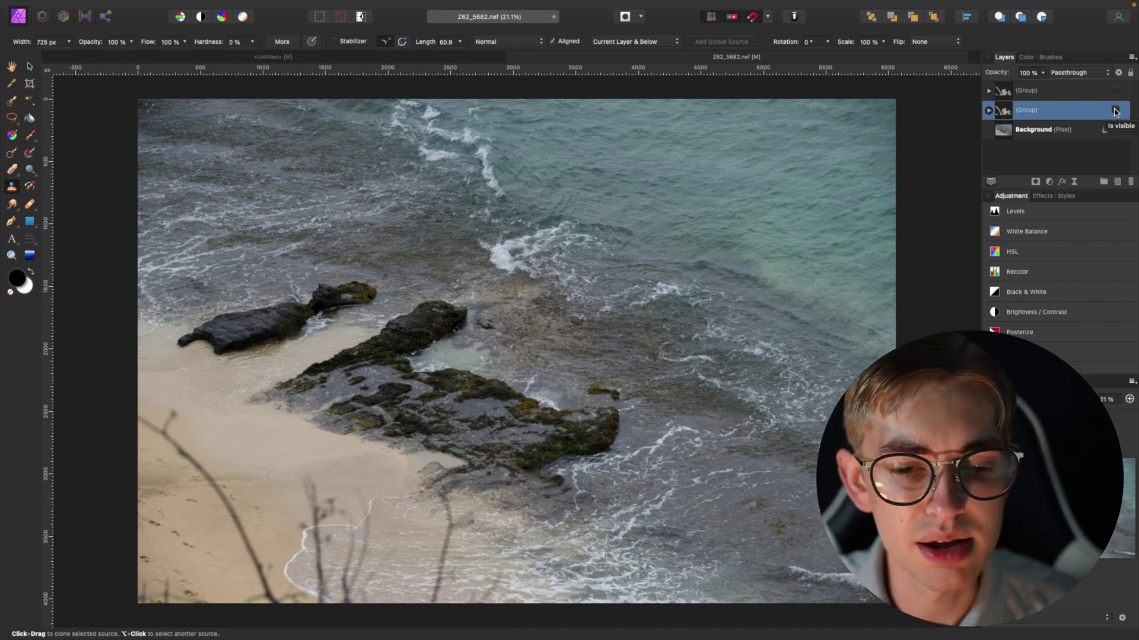
{"action": "left_click", "coordinate": [1114, 111]}
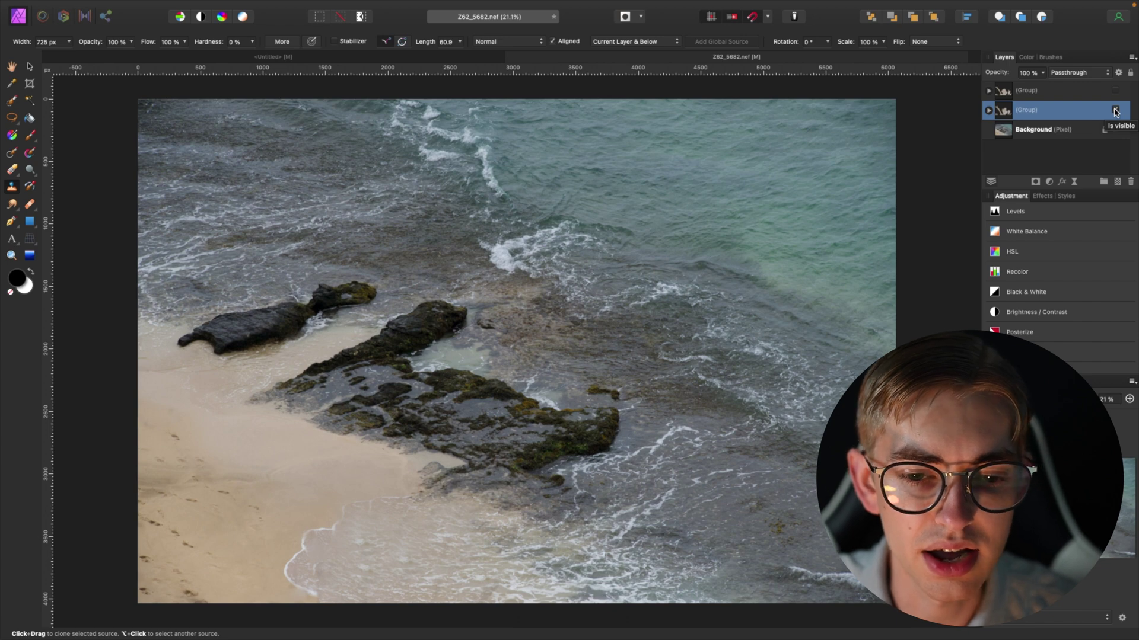
{"action": "left_click", "coordinate": [1114, 110]}
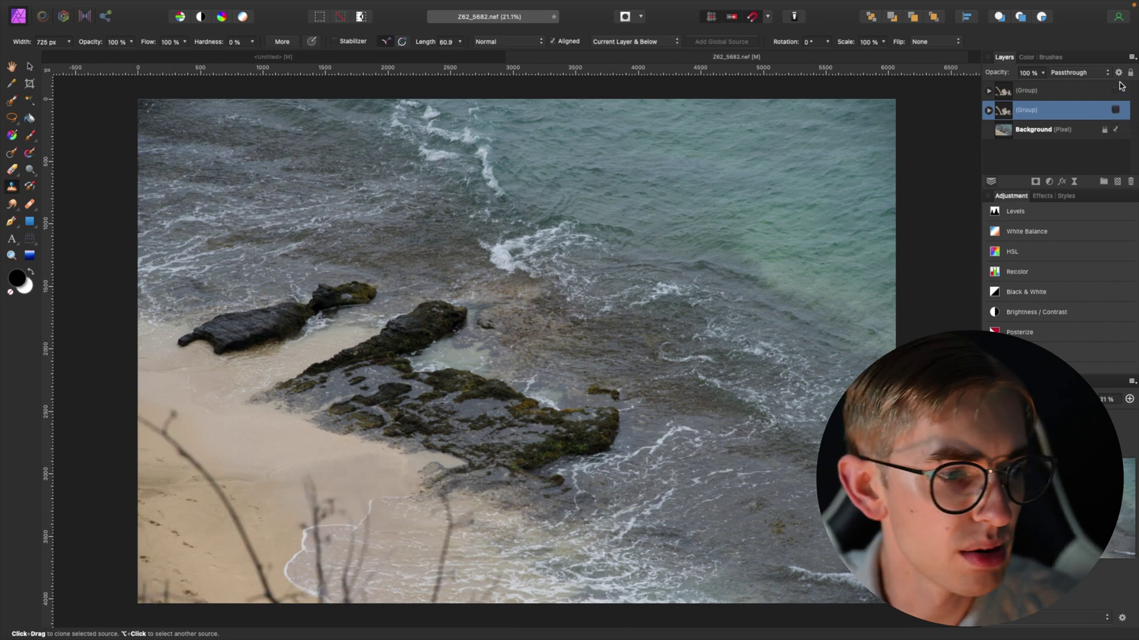
{"action": "left_click", "coordinate": [1115, 110]}
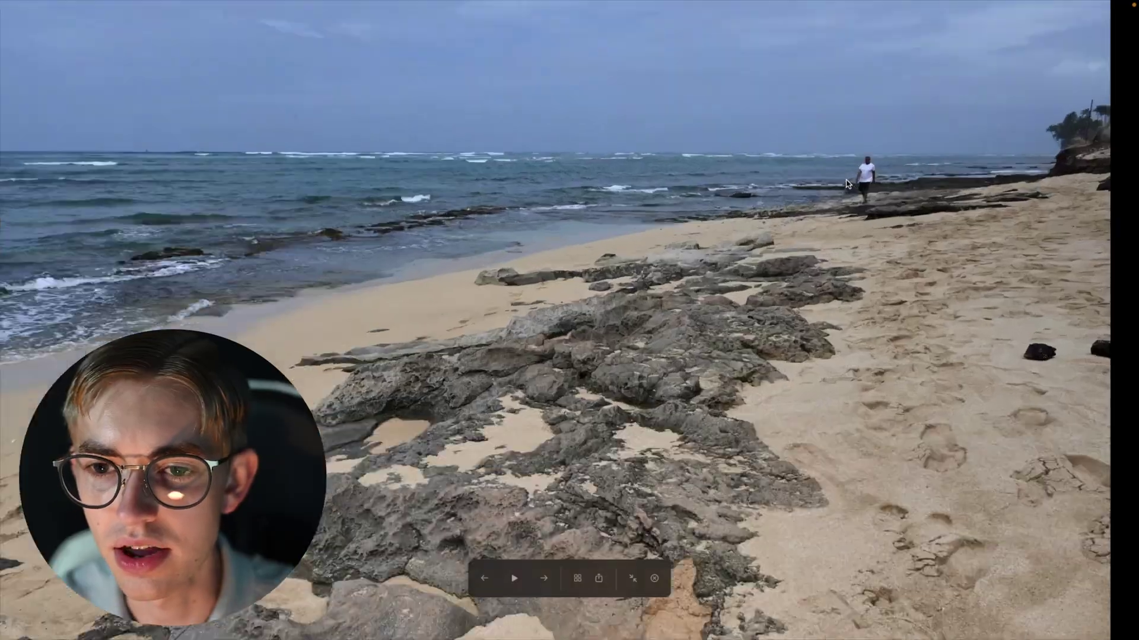
Step to the next beach photo of the person walking on the shore
{"action": "key", "text": "Right"}
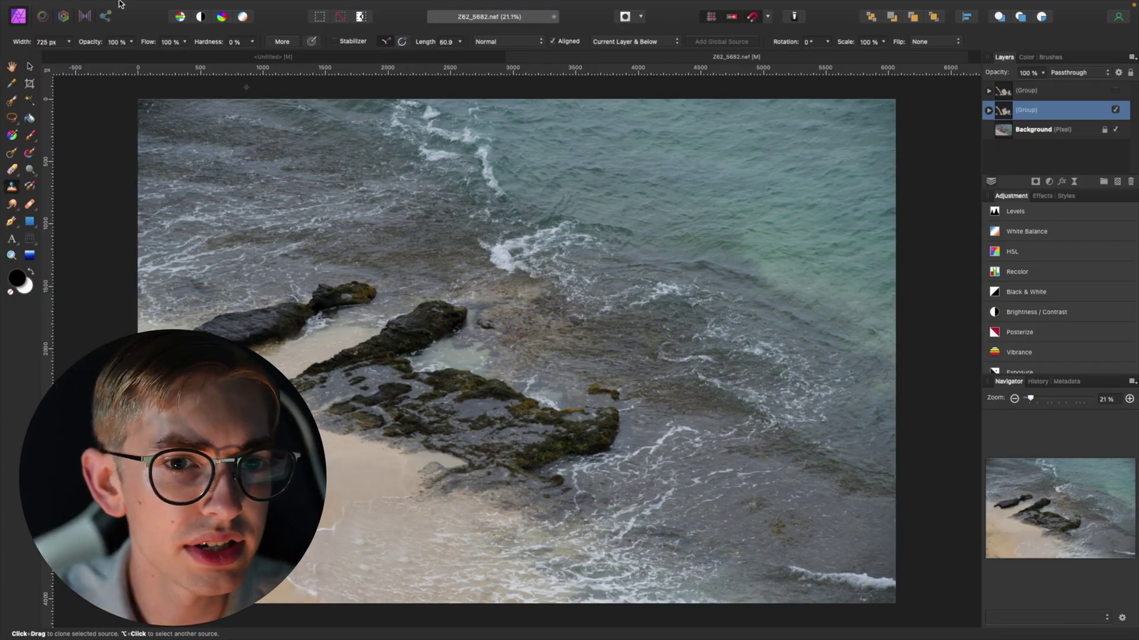
Create a New Stack from Z62_5606, Z62_5607 and Z62_5608 in the Stack folder
{"action": "left_click", "coordinate": [104, 6]}
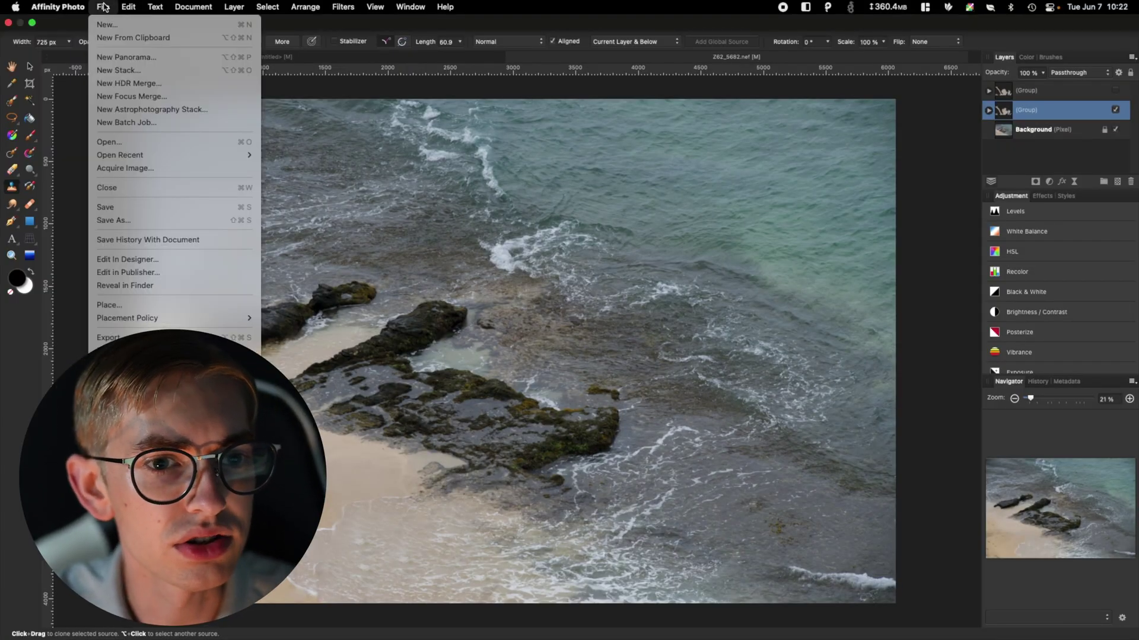
{"action": "left_click", "coordinate": [103, 71]}
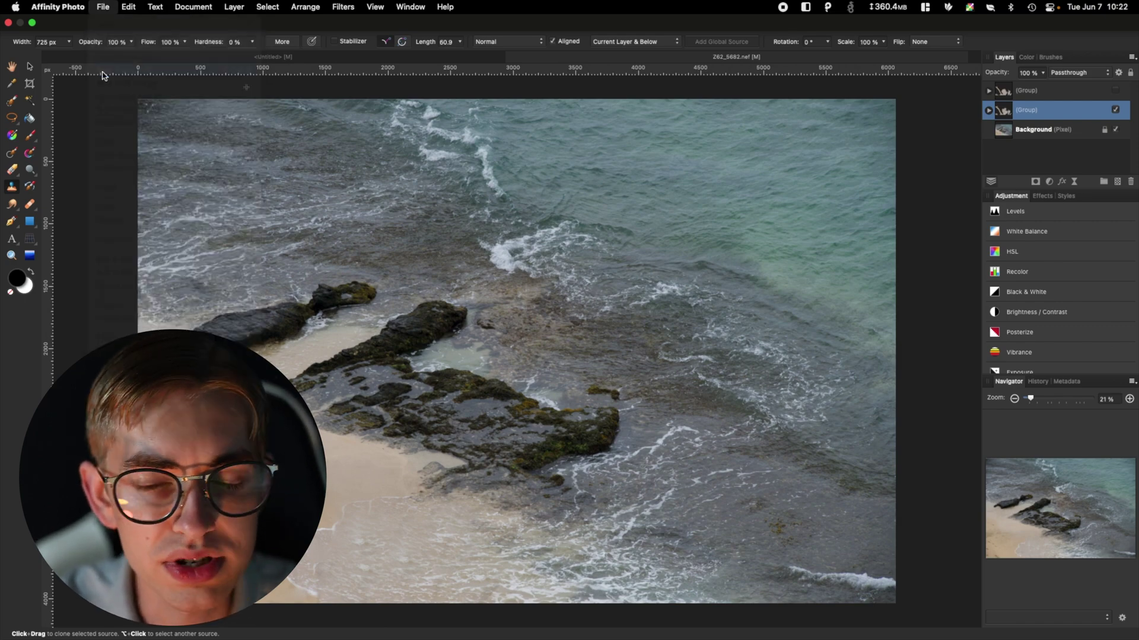
{"action": "left_click", "coordinate": [637, 290]}
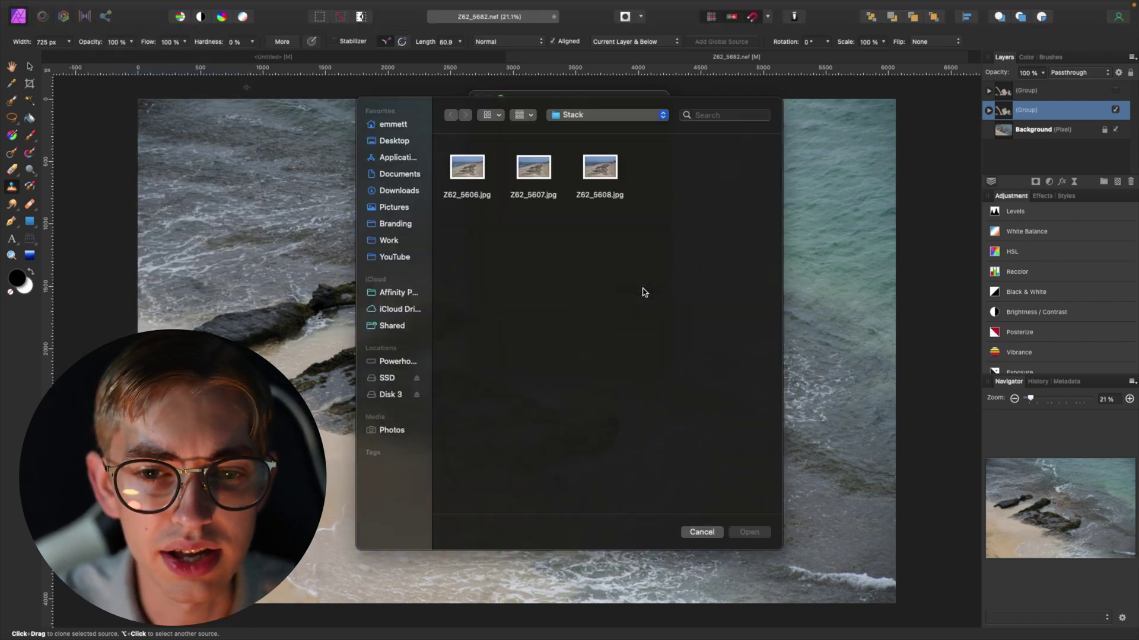
{"action": "left_click_drag", "start_coordinate": [672, 258], "coordinate": [493, 186]}
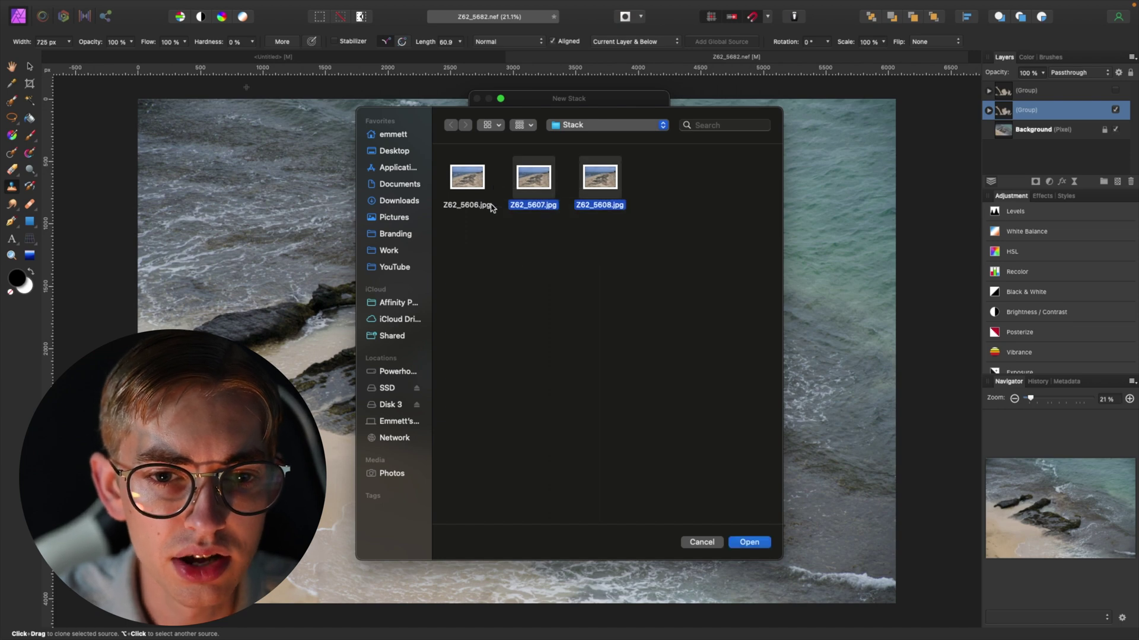
{"action": "left_click", "coordinate": [750, 542]}
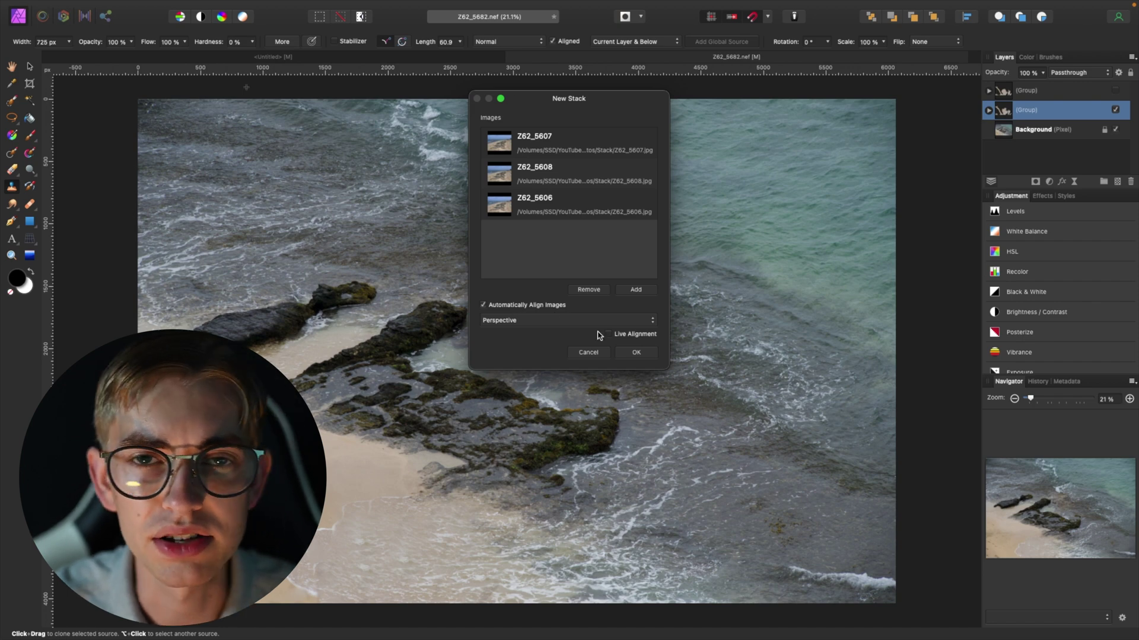
{"action": "left_click", "coordinate": [638, 353]}
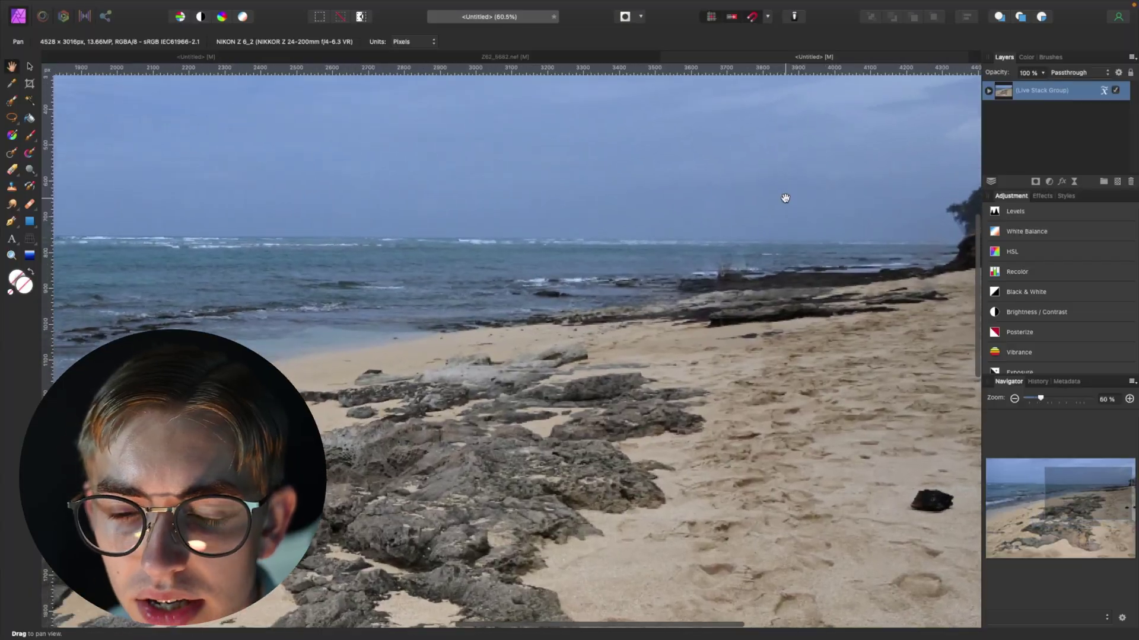
{"action": "scroll", "coordinate": [785, 197], "scroll_direction": "up", "scroll_amount": 2}
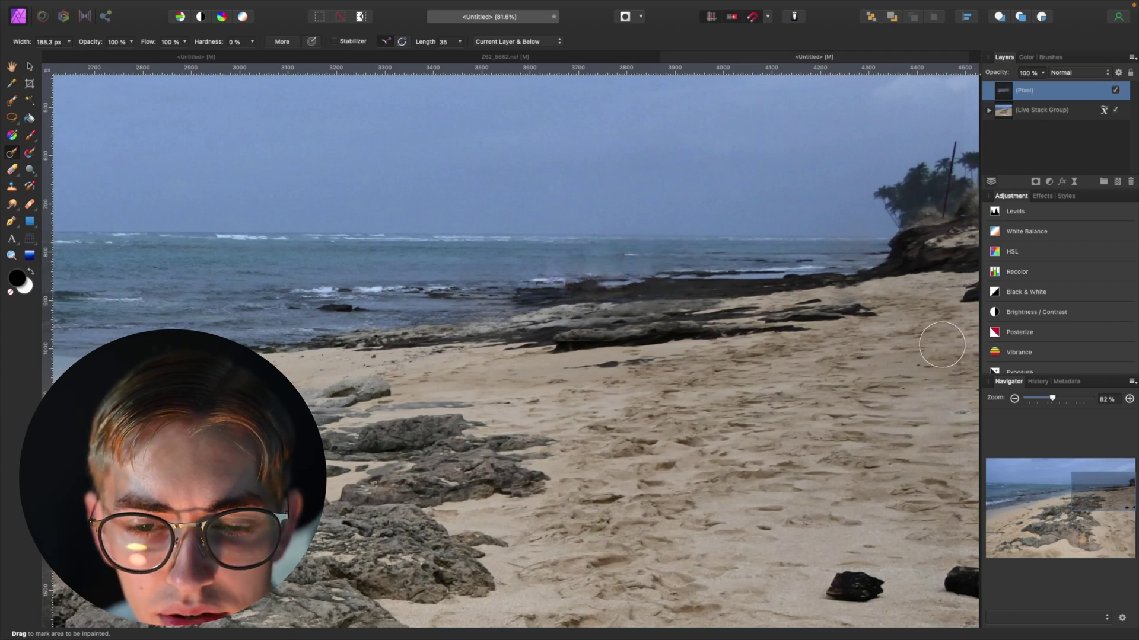
{"action": "scroll", "coordinate": [942, 346], "scroll_direction": "down", "scroll_amount": 3}
{"action": "scroll", "coordinate": [916, 331], "scroll_direction": "down", "scroll_amount": 2}
{"action": "scroll", "coordinate": [881, 311], "scroll_direction": "down", "scroll_amount": 4}
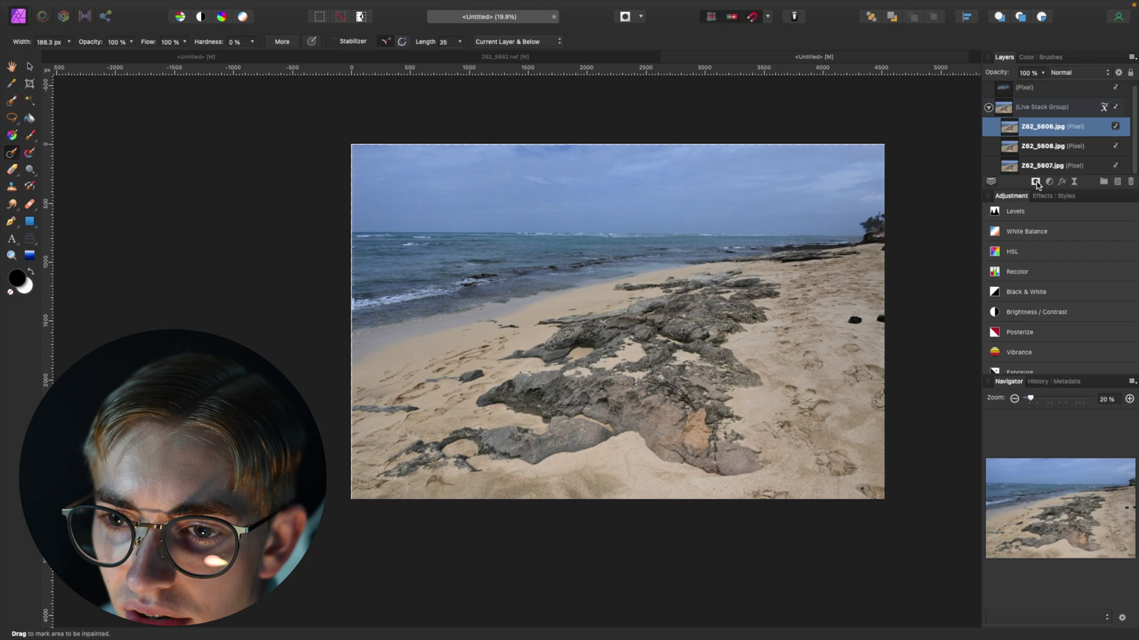
Add a layer mask to Z62_5606.jpg inside the Live Stack Group
{"action": "left_click", "coordinate": [1036, 183]}
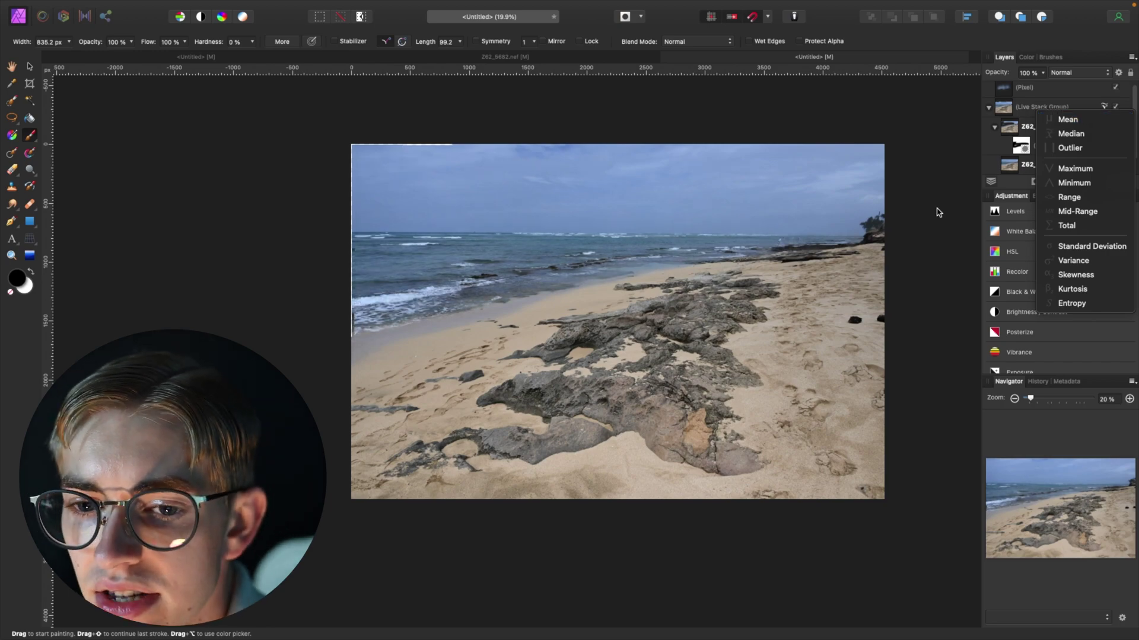
{"action": "left_click", "coordinate": [820, 227]}
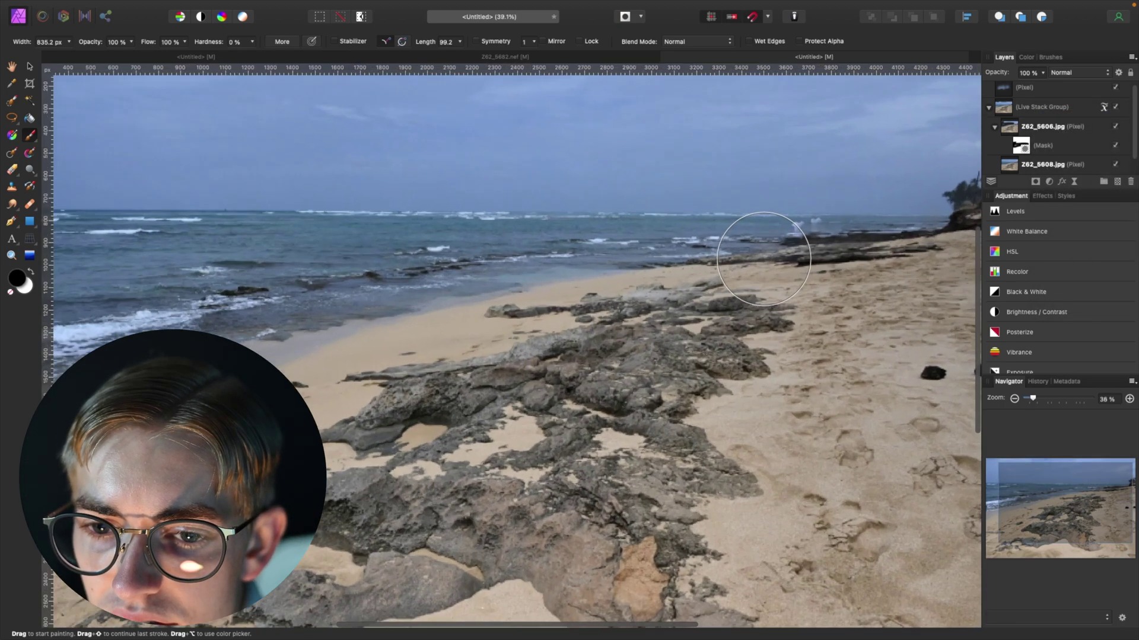
{"action": "scroll", "coordinate": [783, 241], "scroll_direction": "up", "scroll_amount": 5}
{"action": "scroll", "coordinate": [764, 259], "scroll_direction": "right", "scroll_amount": 2}
{"action": "left_click", "coordinate": [1107, 107]}
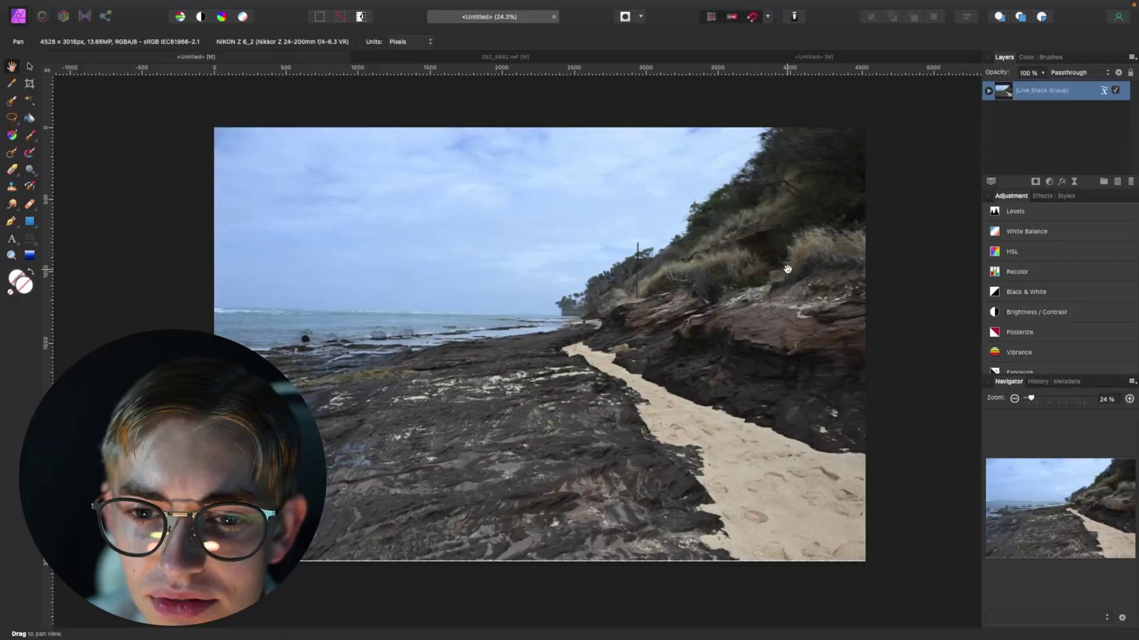
{"action": "scroll", "coordinate": [787, 270], "scroll_direction": "up", "scroll_amount": 5}
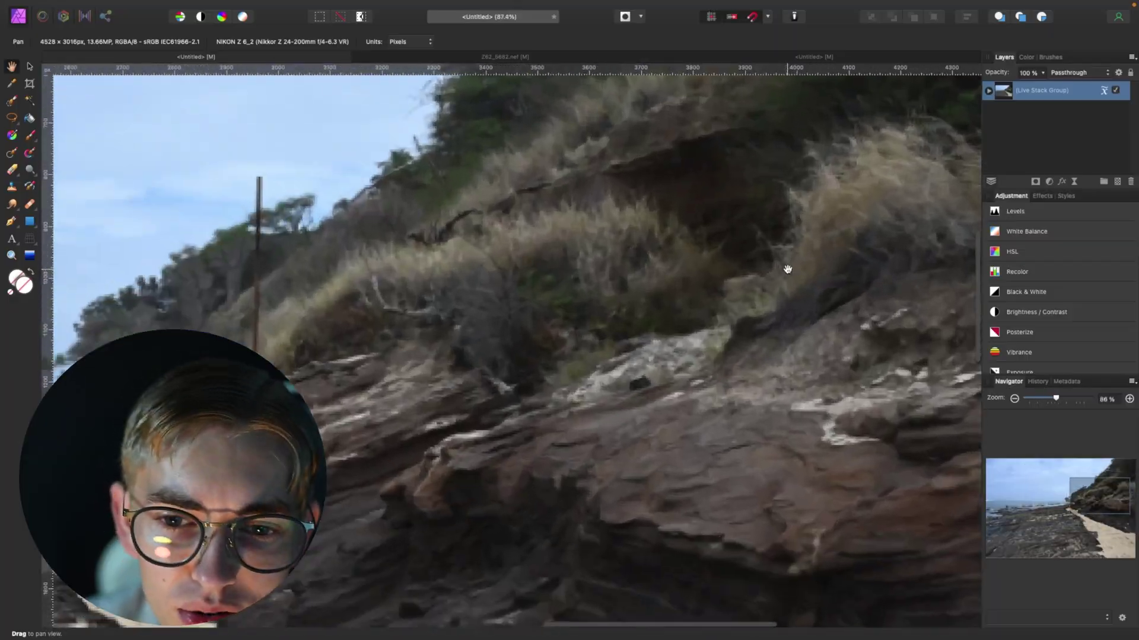
{"action": "scroll", "coordinate": [669, 283], "scroll_direction": "up", "scroll_amount": 2}
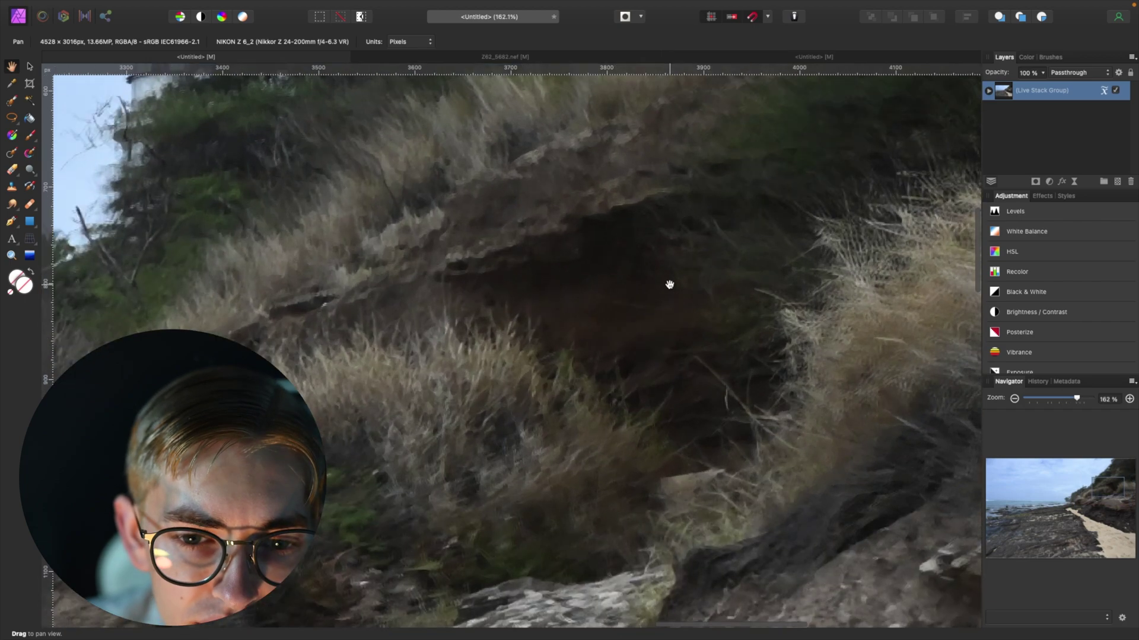
{"action": "scroll", "coordinate": [669, 284], "scroll_direction": "up", "scroll_amount": 2}
{"action": "scroll", "coordinate": [669, 284], "scroll_direction": "up", "scroll_amount": 2}
{"action": "scroll", "coordinate": [669, 284], "scroll_direction": "up", "scroll_amount": 2}
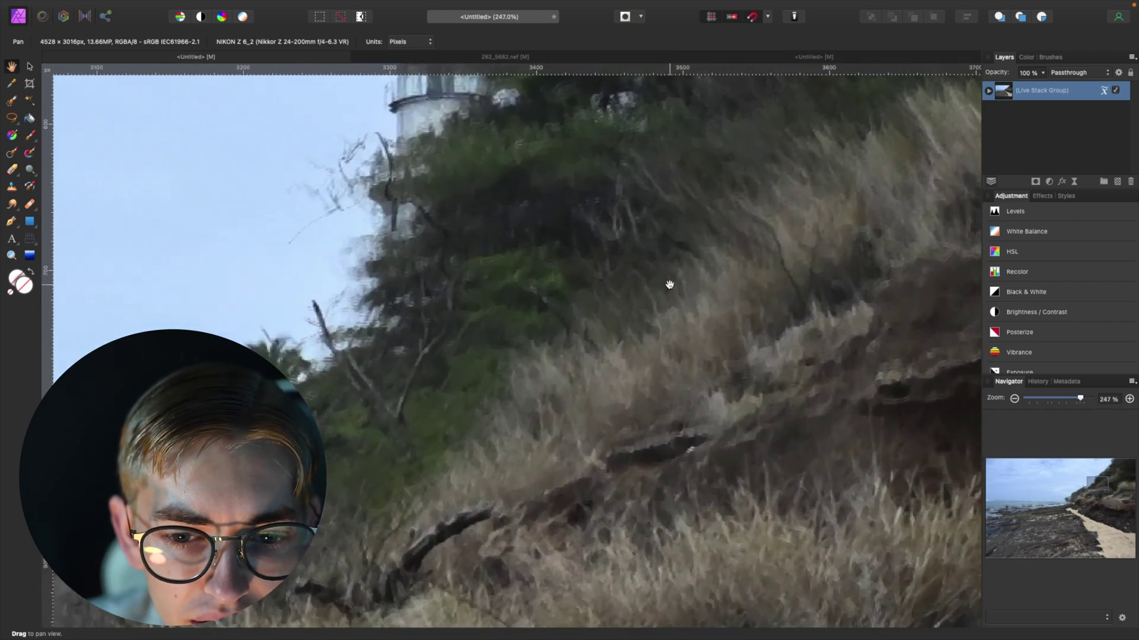
{"action": "scroll", "coordinate": [669, 283], "scroll_direction": "down", "scroll_amount": 3}
{"action": "scroll", "coordinate": [669, 284], "scroll_direction": "down", "scroll_amount": 1}
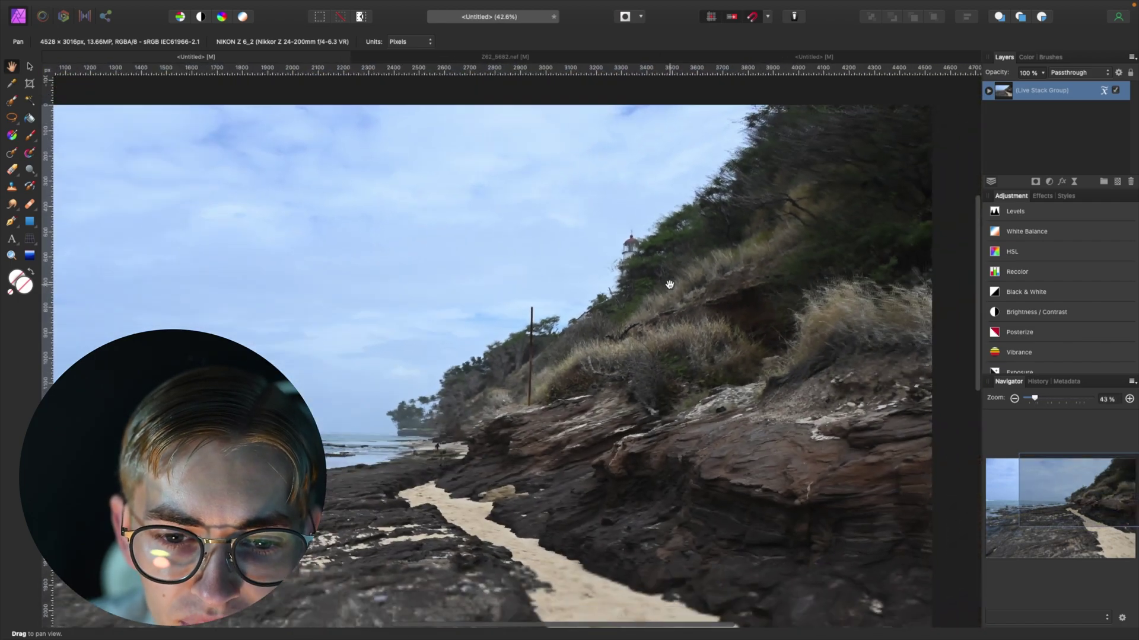